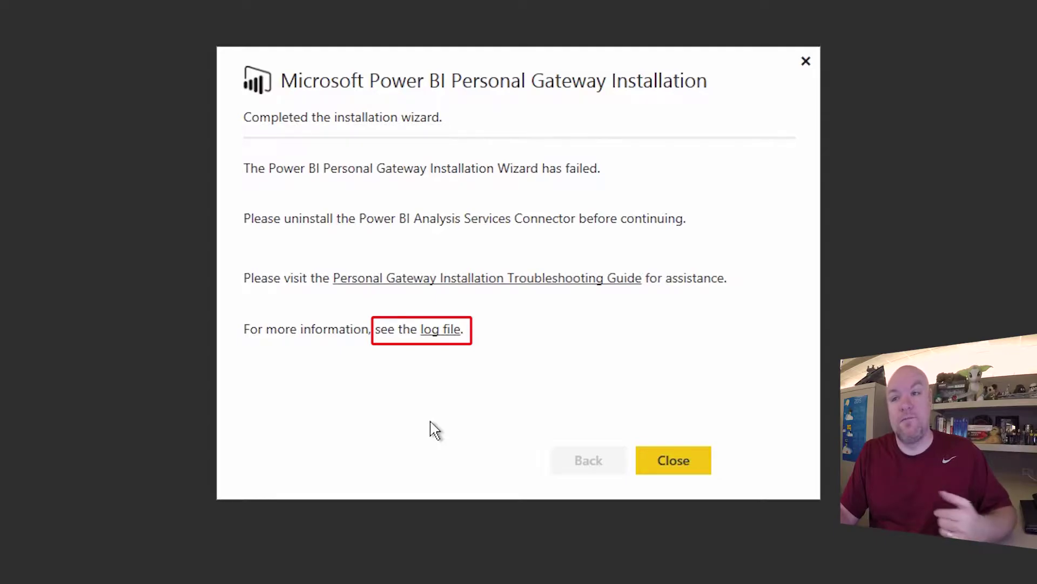
- Open the failed Power BI Personal Gateway install's log file from the failure screen
left_click(446, 339)
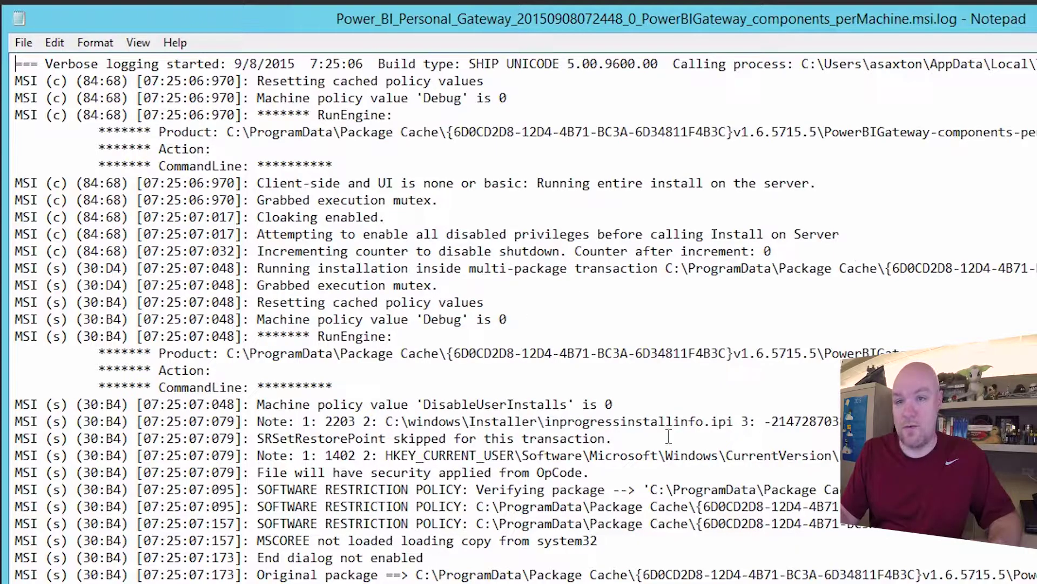
- Find the UninstallConnector error and select the CONNECTORFOUND GUID 10DC0C9E-E3CF-4B98-9C77-57A509273DD4
scroll(432, 303, "down", 20)
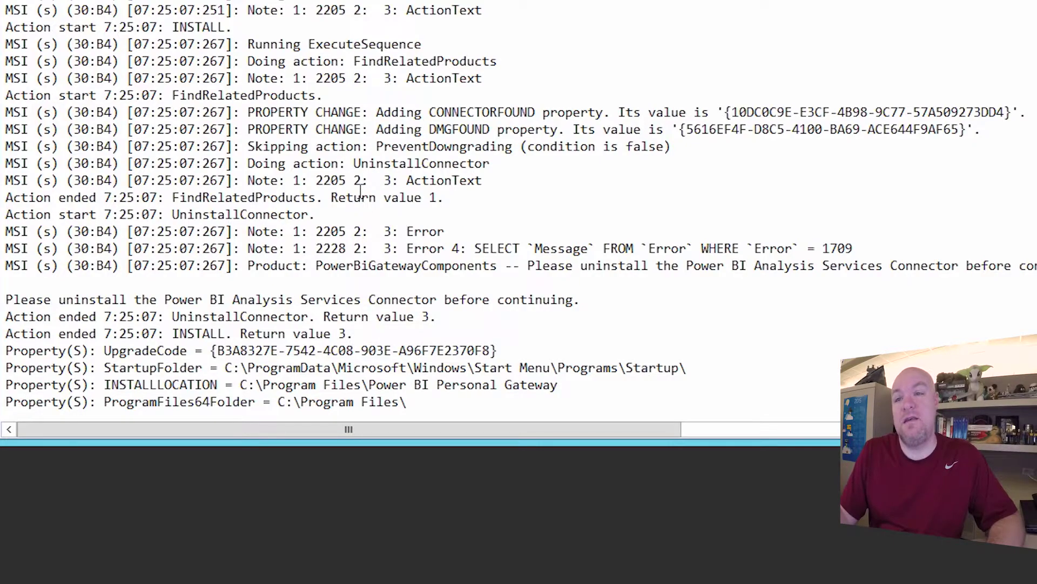
double_click(496, 111)
left_click(665, 248)
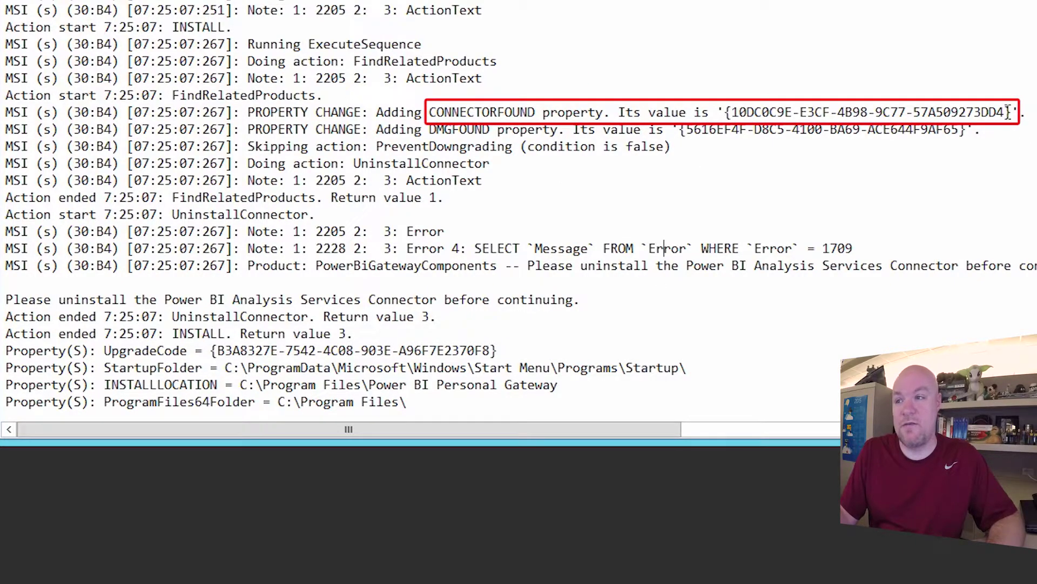
left_click_drag(1001, 112, 745, 111)
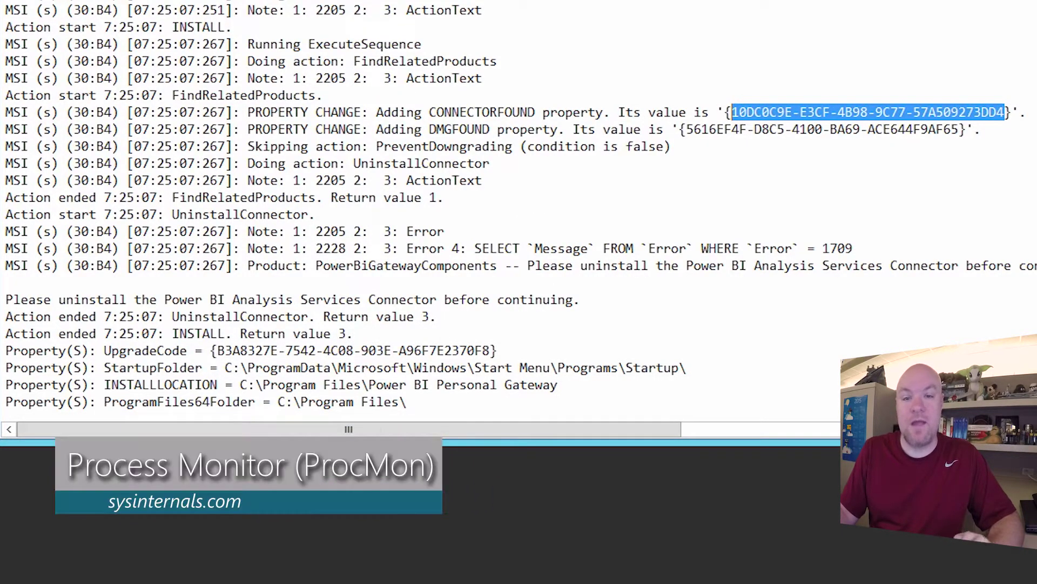
- Browse to C:\Flats\SysInternals\ProcessMonitor in File Explorer
key("super+e")
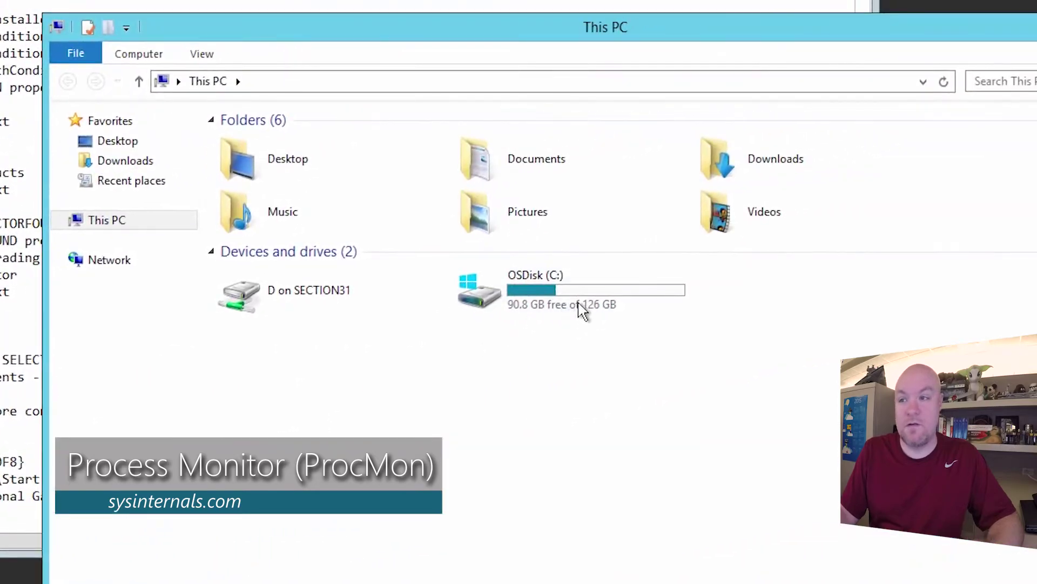
double_click(584, 296)
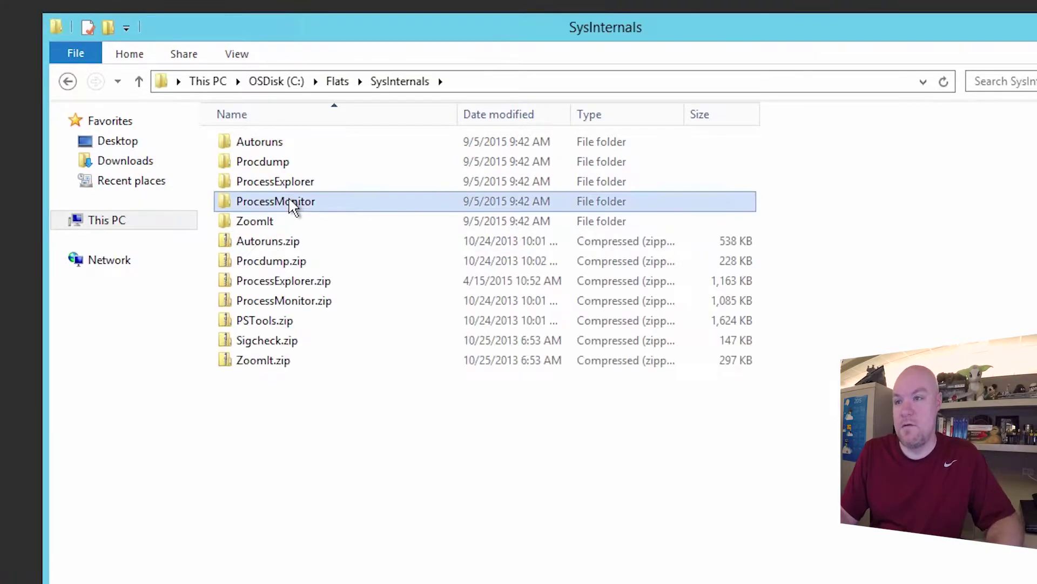
double_click(294, 202)
- Run Procmon.exe as administrator, accept the existing filters, and bring Process Monitor forward
left_click(286, 188)
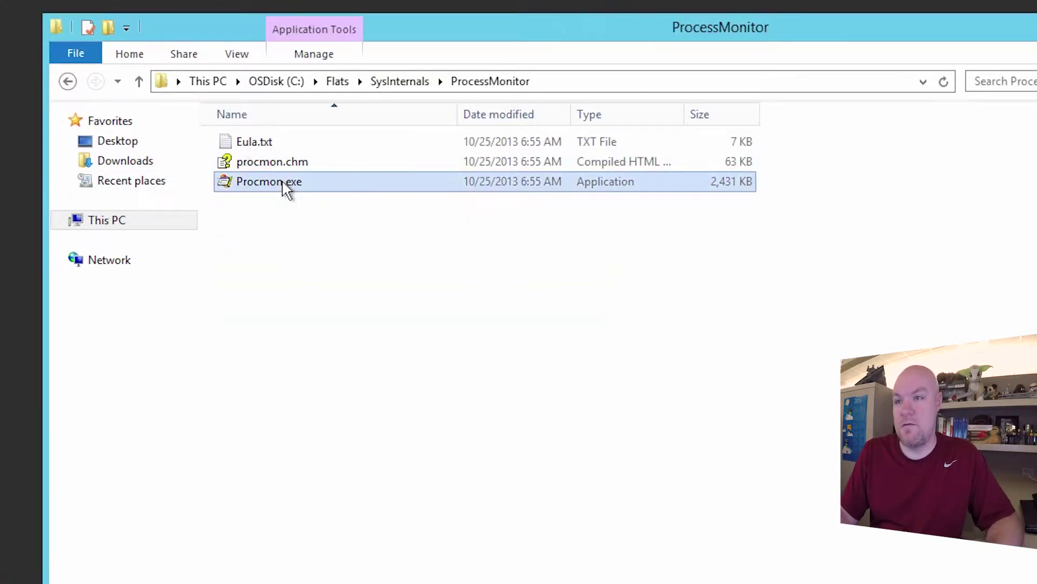
right_click(283, 183)
left_click(382, 218)
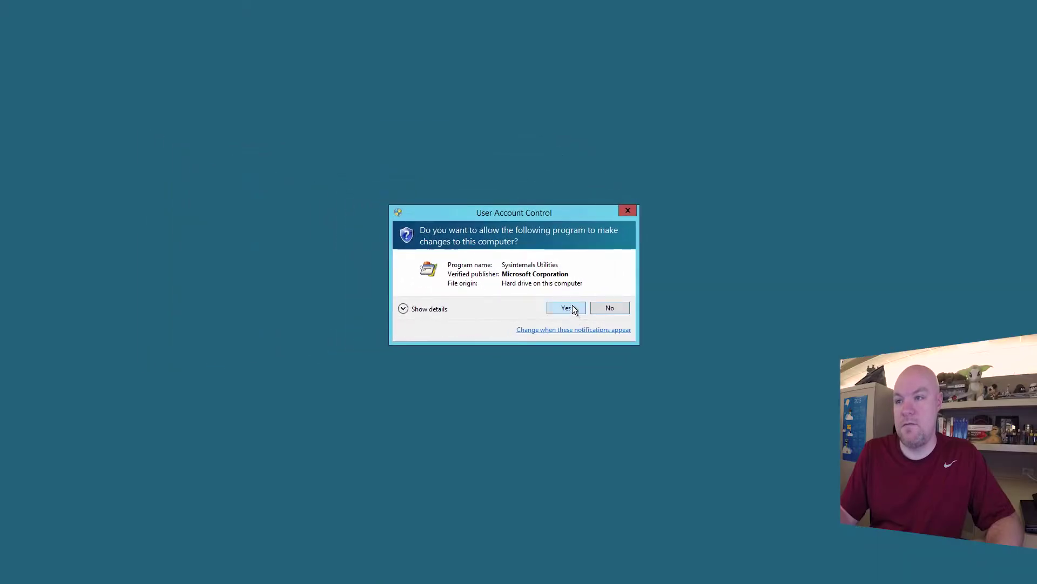
left_click(573, 309)
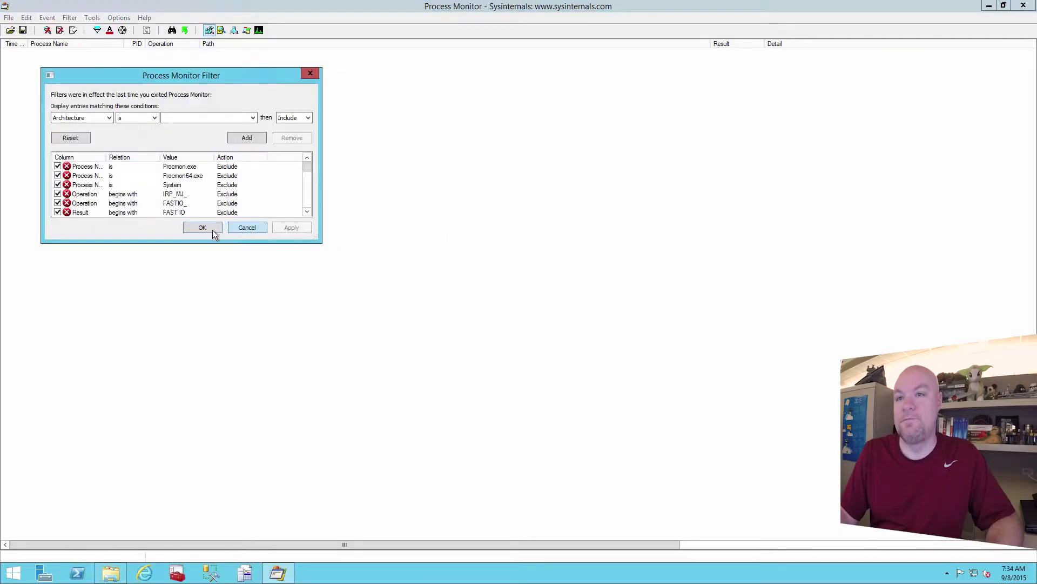
key("Return")
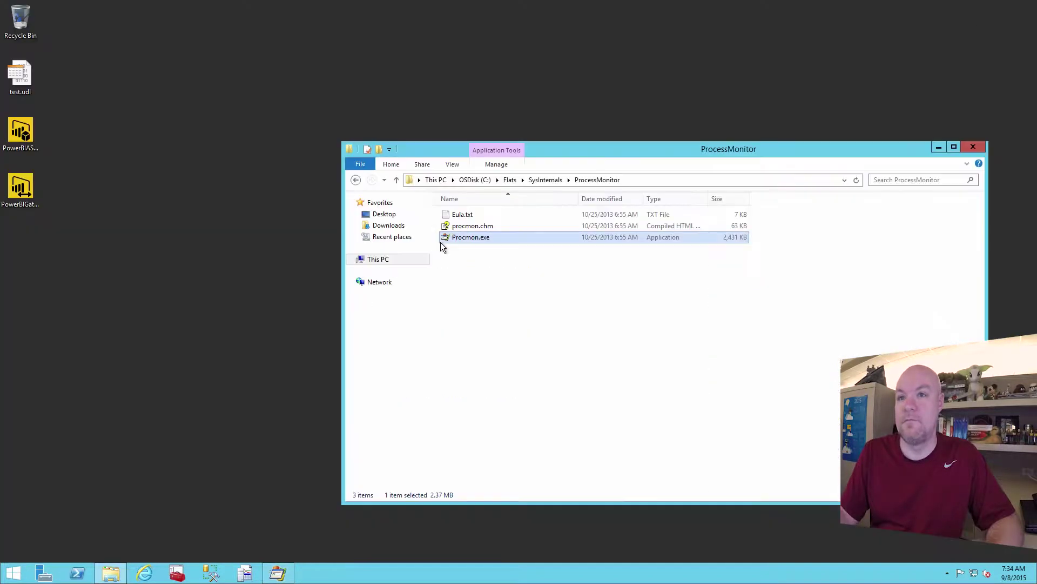
left_click(22, 189)
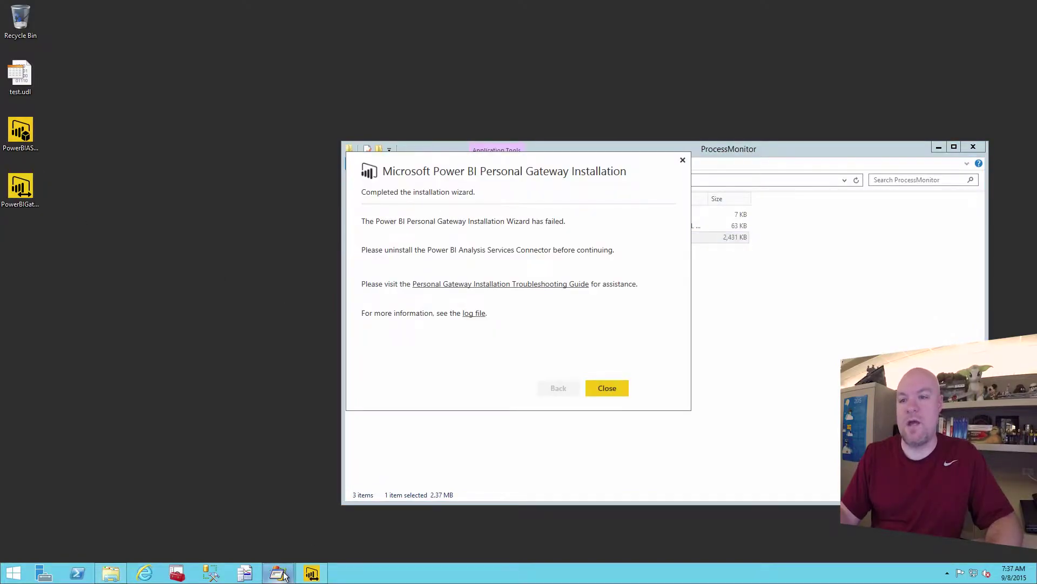
left_click(278, 573)
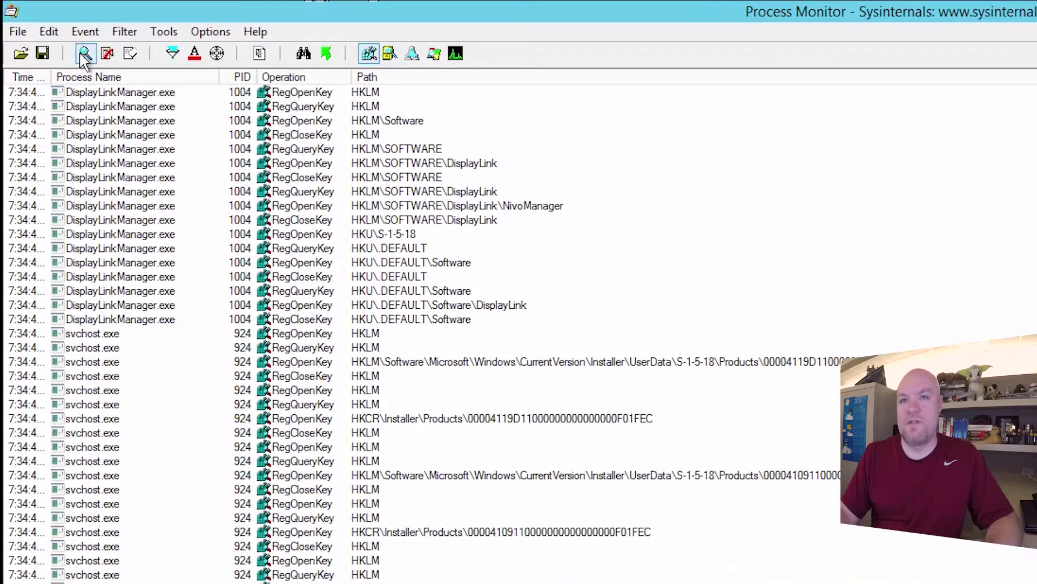
- Stop event capture and search the events for the connector GUID, which isn't found
left_click(85, 54)
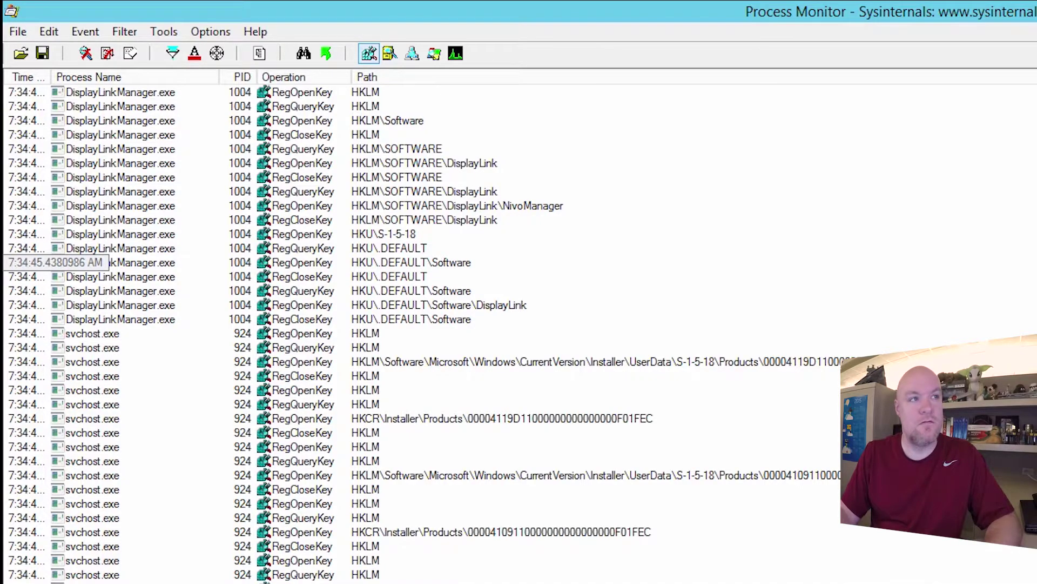
left_click(414, 152)
key("ctrl+f")
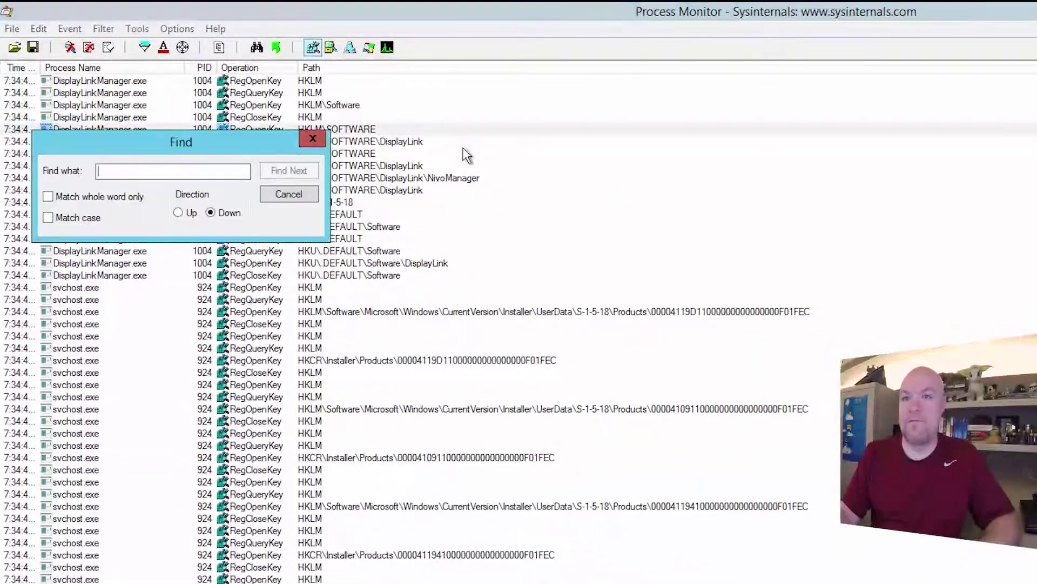
key("ctrl+v")
left_click(289, 170)
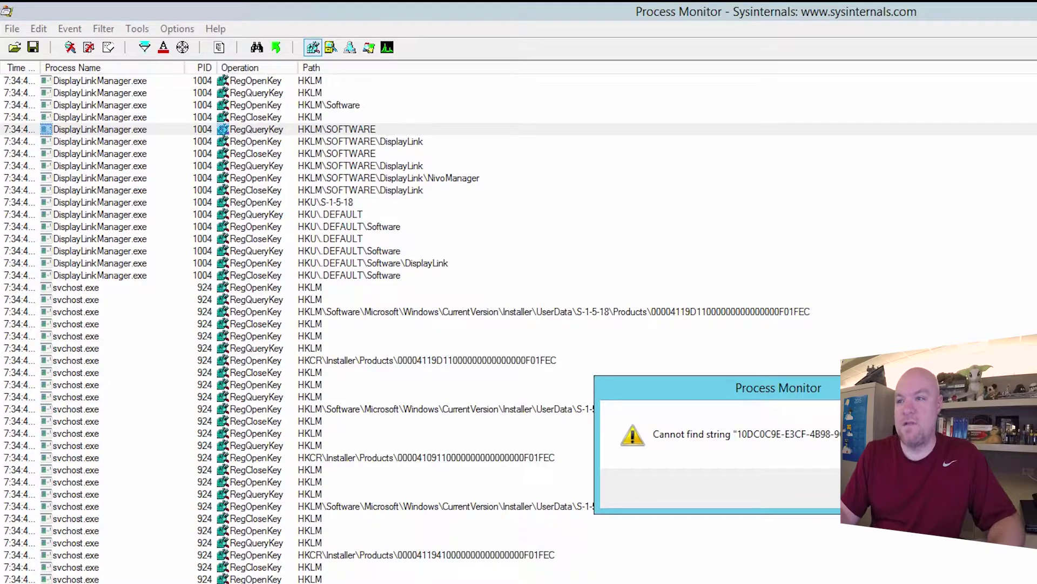
key("Return")
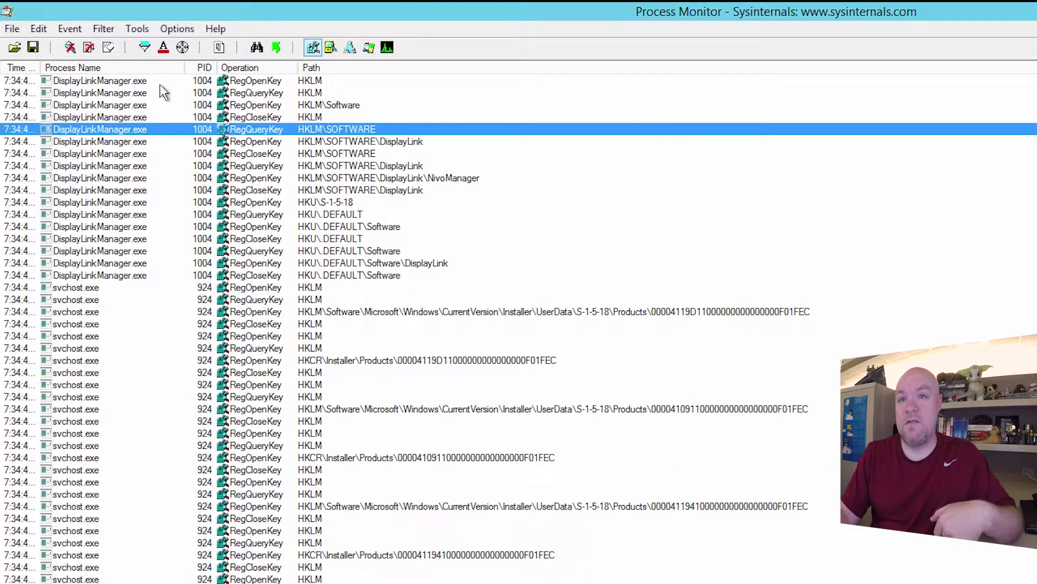
- Retry the search with the hyphen-free GUID, then bring up the Run prompt with regedit
key("ctrl+f")
key("End")
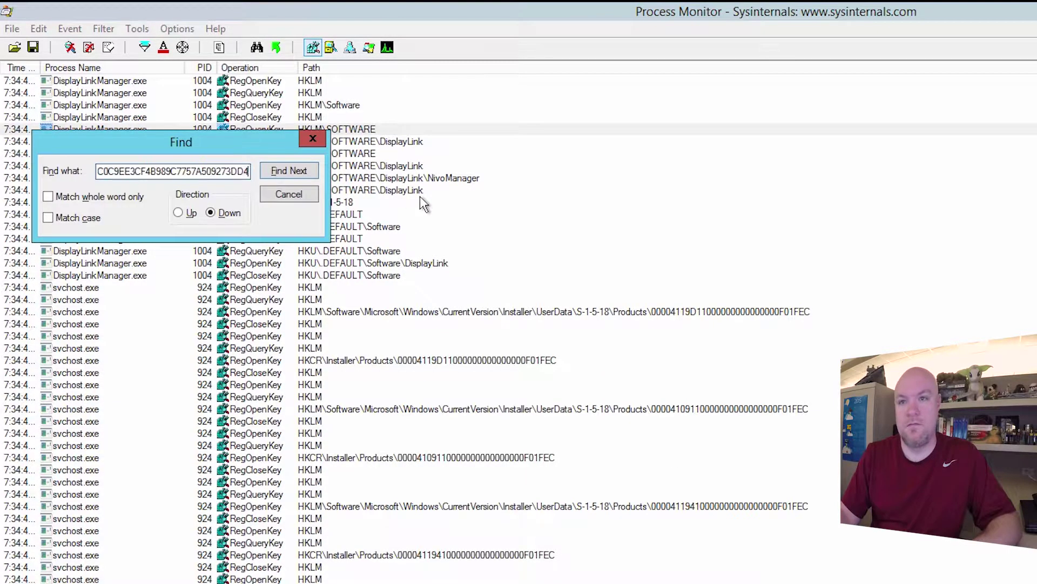
left_click(295, 173)
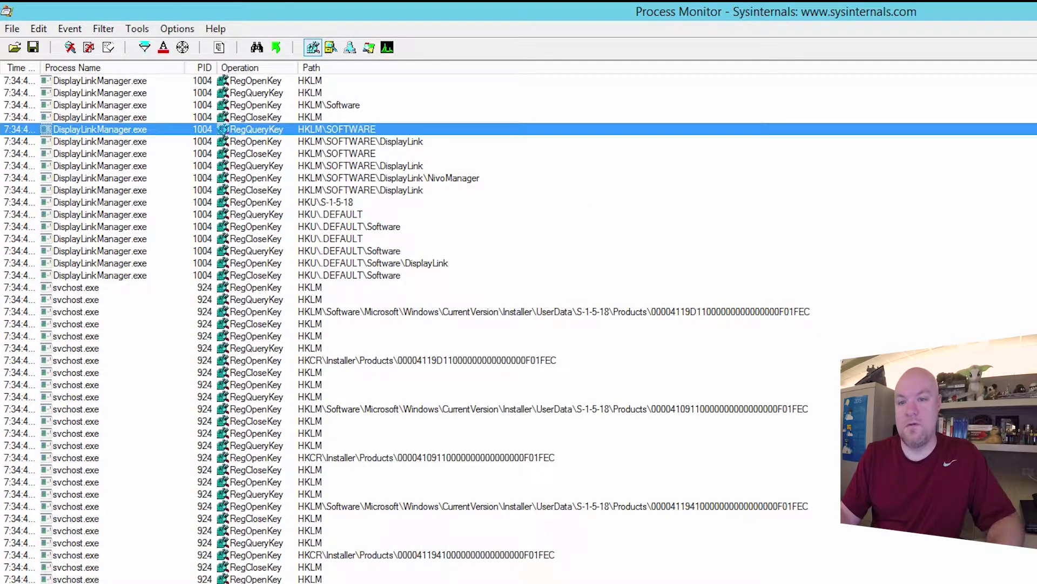
key("super+x")
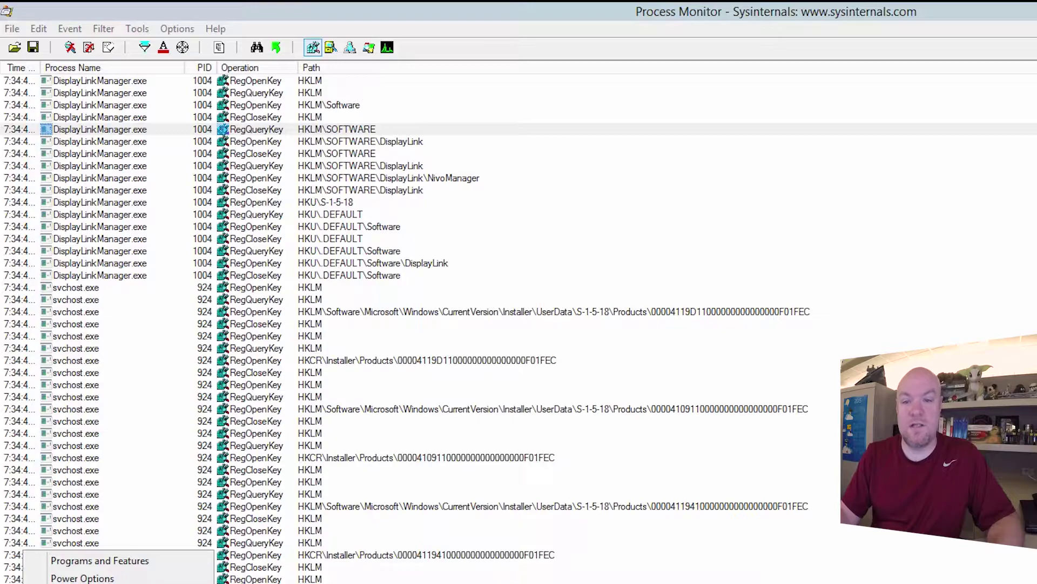
key("r")
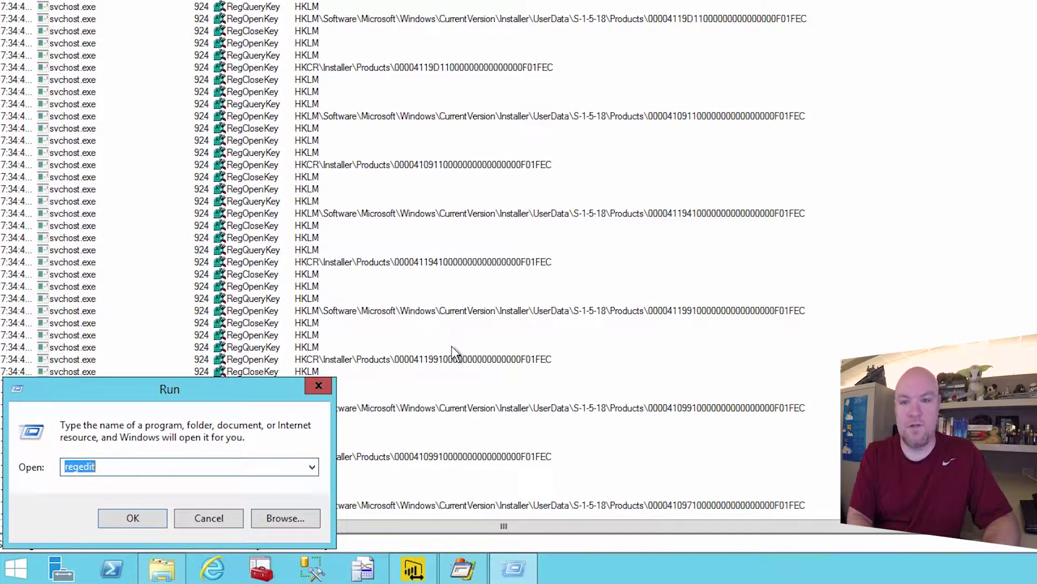
- Launch regedit and search for the GUID, landing on Installer\Products\E9C0CD01FC3E89B4C977755A9072D34D (PowerBiConnectorComponents)
key("Return")
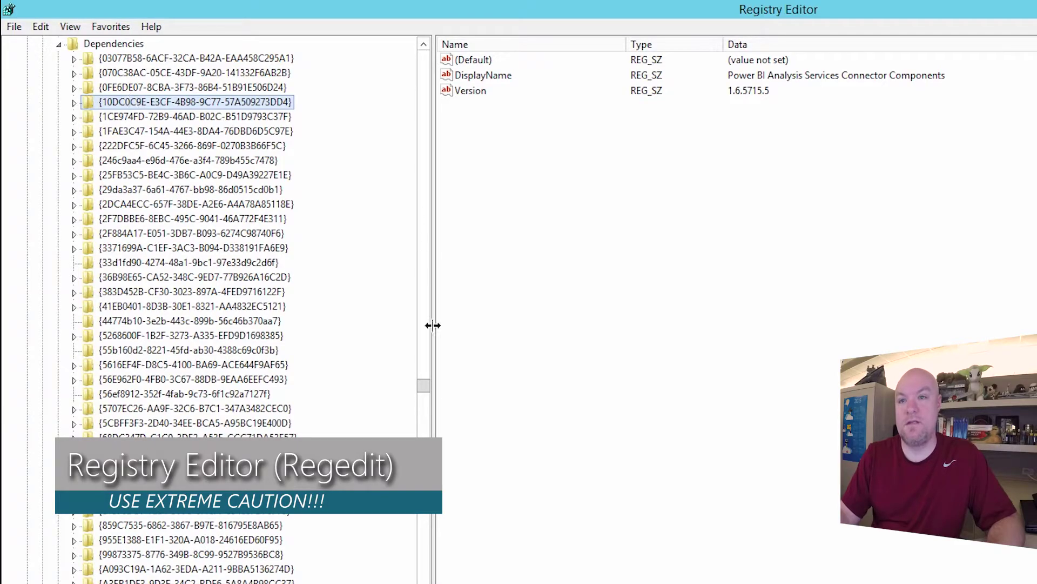
key("ctrl+f")
scroll(221, 310, "up", 4)
key("ctrl+v")
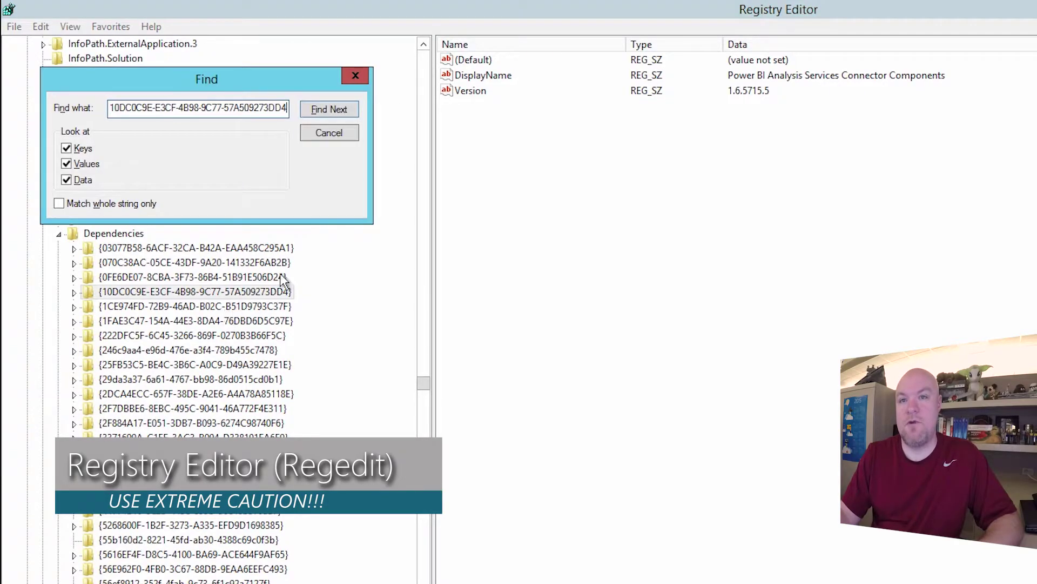
left_click(339, 108)
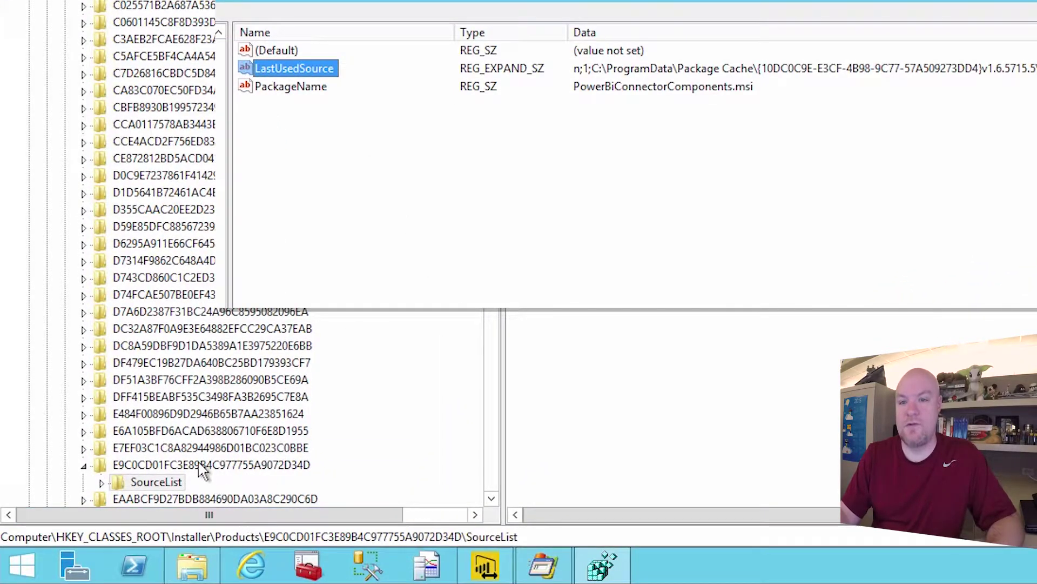
left_click(183, 466)
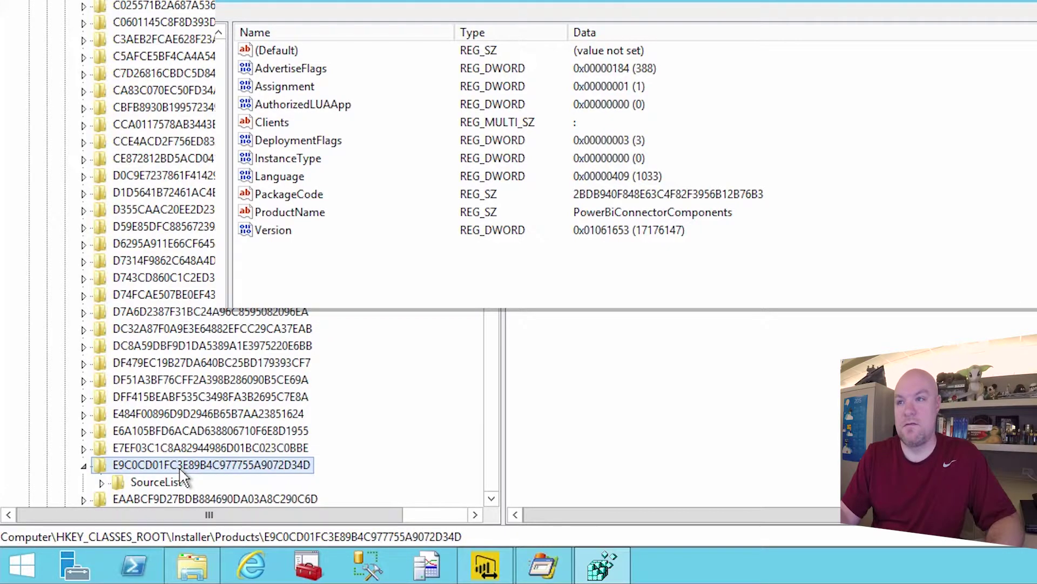
left_click(646, 231)
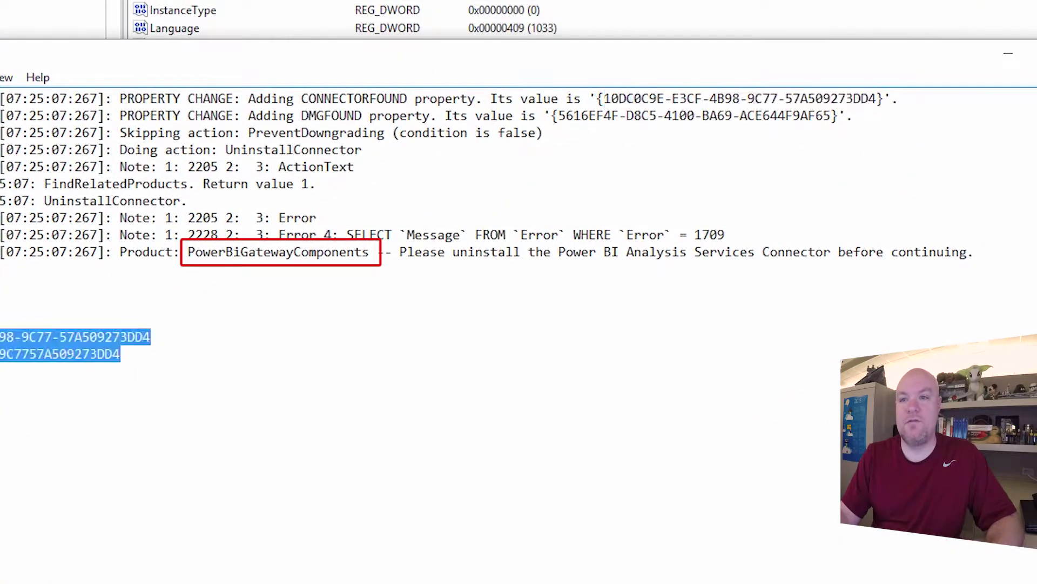
- Select PowerBiGatewayComponents in the log's error line, then return to Registry Editor
left_click(131, 346)
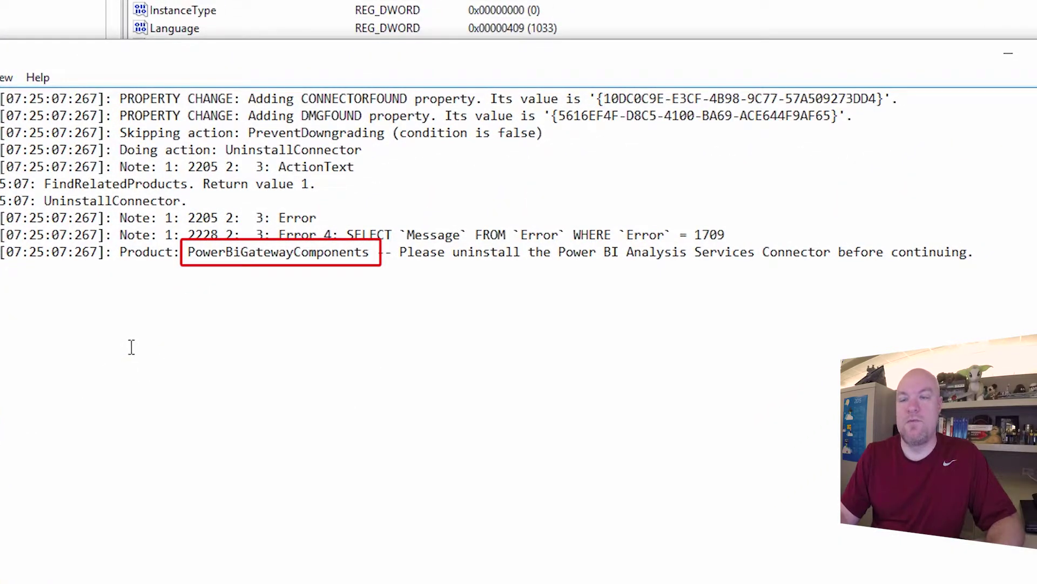
double_click(316, 252)
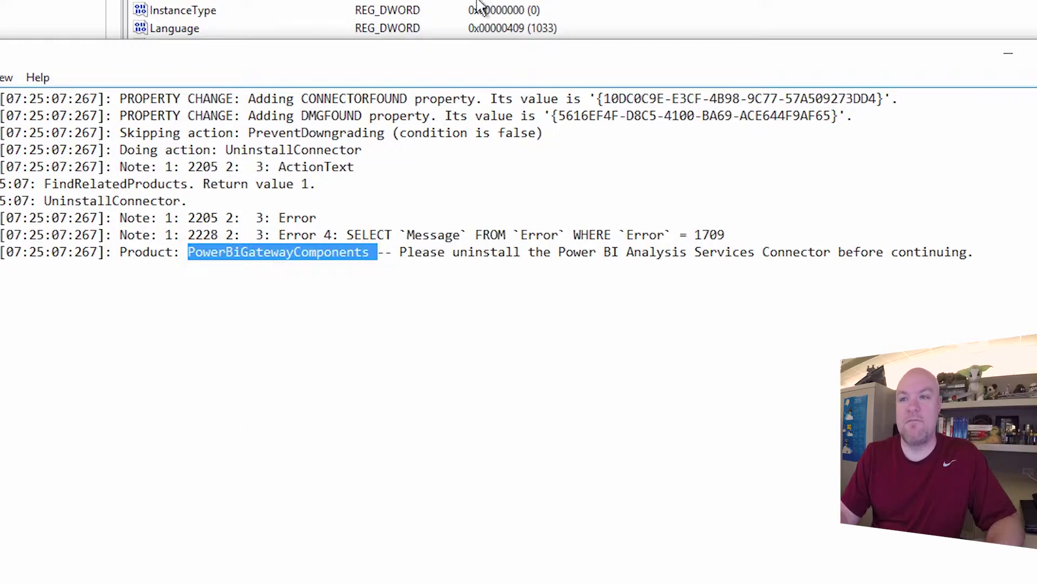
key("alt+Tab")
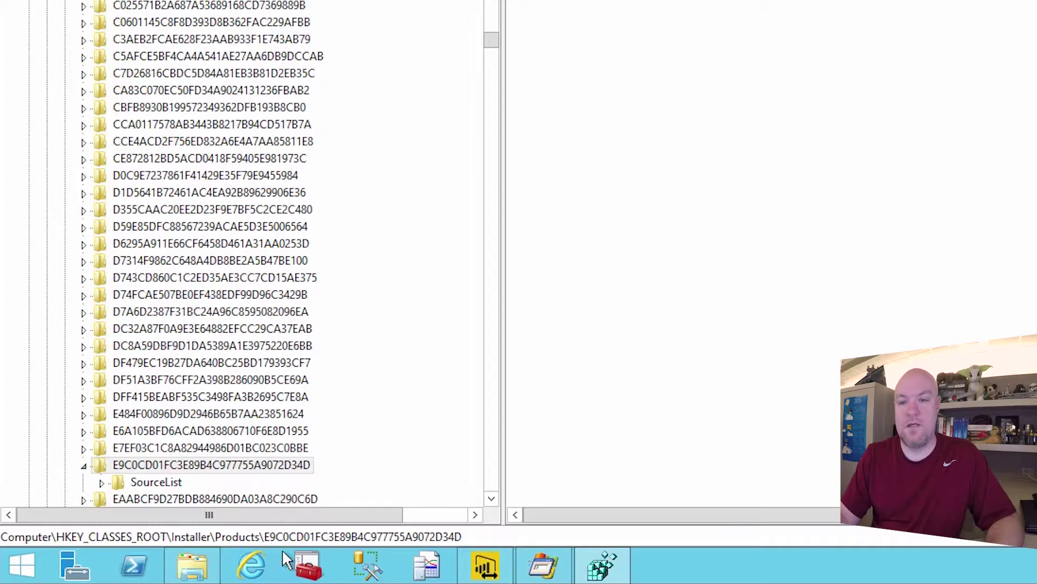
- Copy the product key name E9C0CD01FC3E89B4C977755A9072D34D via Rename
left_click(181, 470)
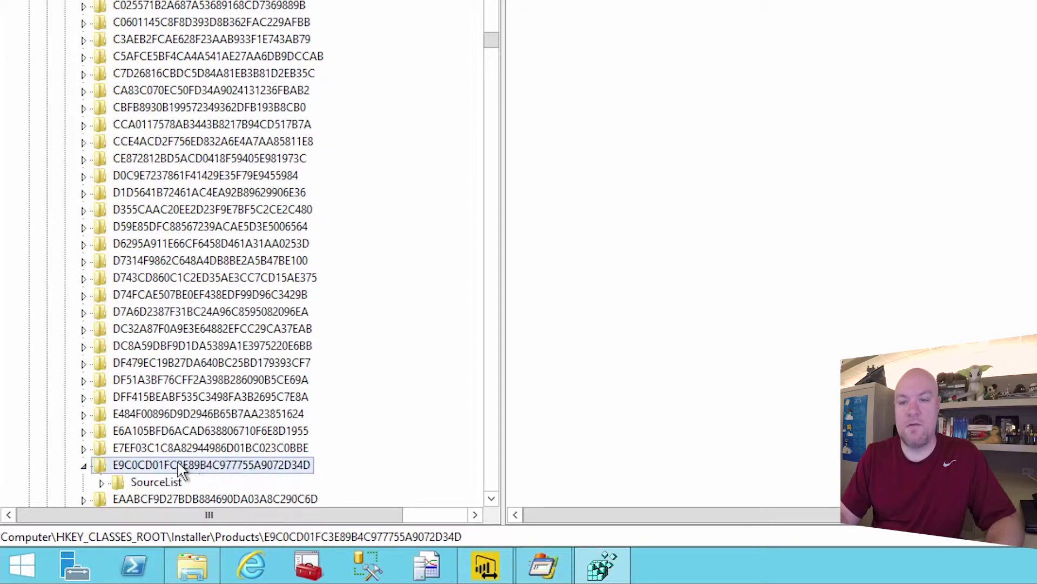
right_click(251, 470)
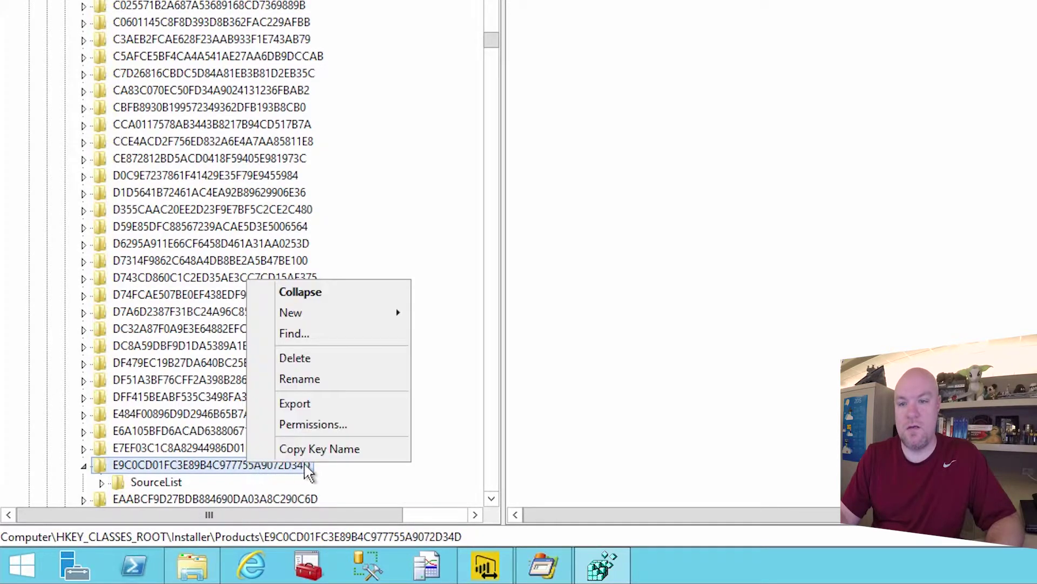
left_click(286, 378)
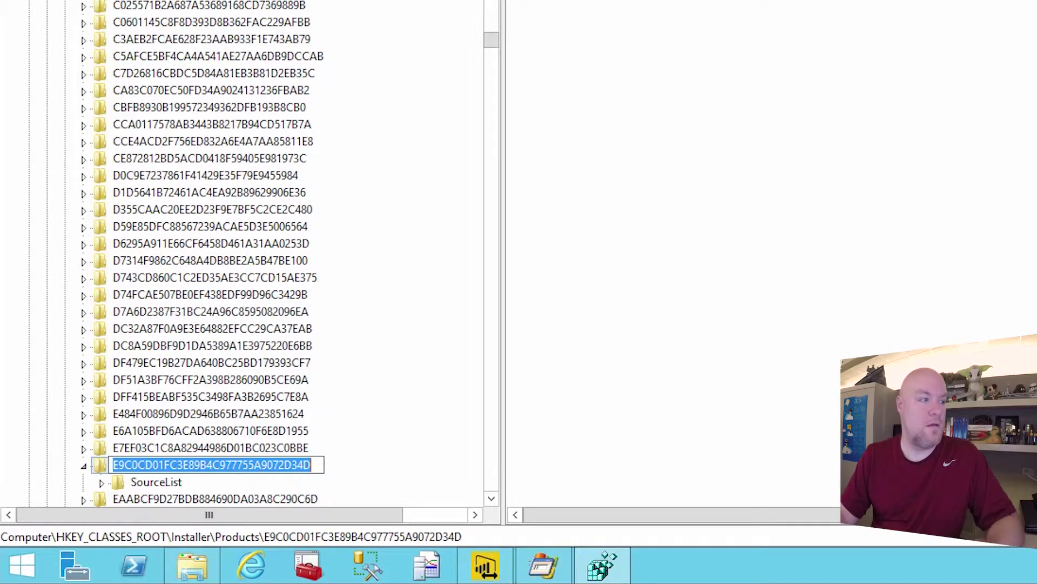
key("Escape")
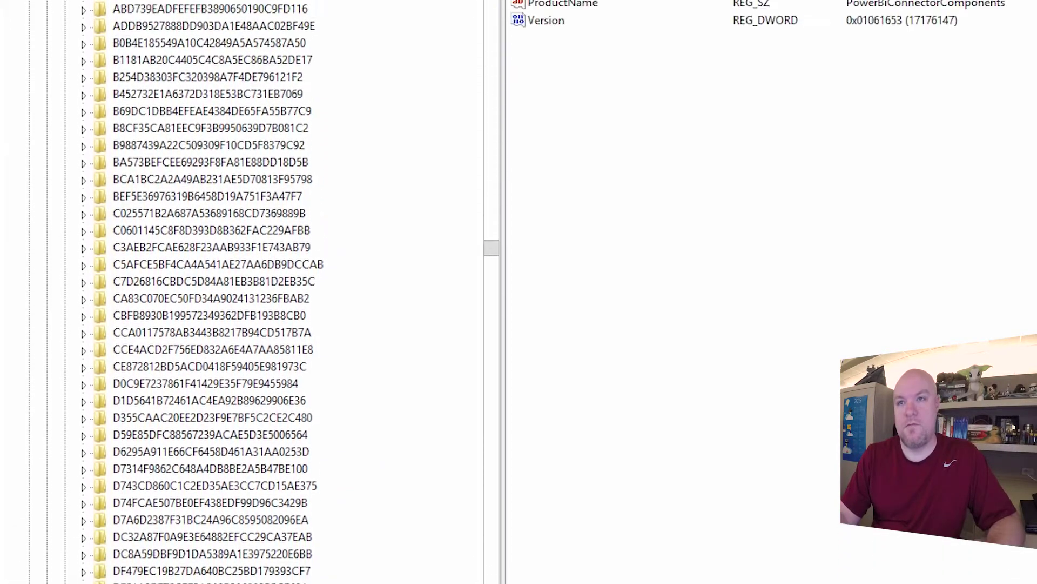
- Search the registry from Computer for that product code until UpgradeCodes\2E883149F3FF042429121F94DE4B9ACB matches
left_click_drag(496, 489, 493, 32)
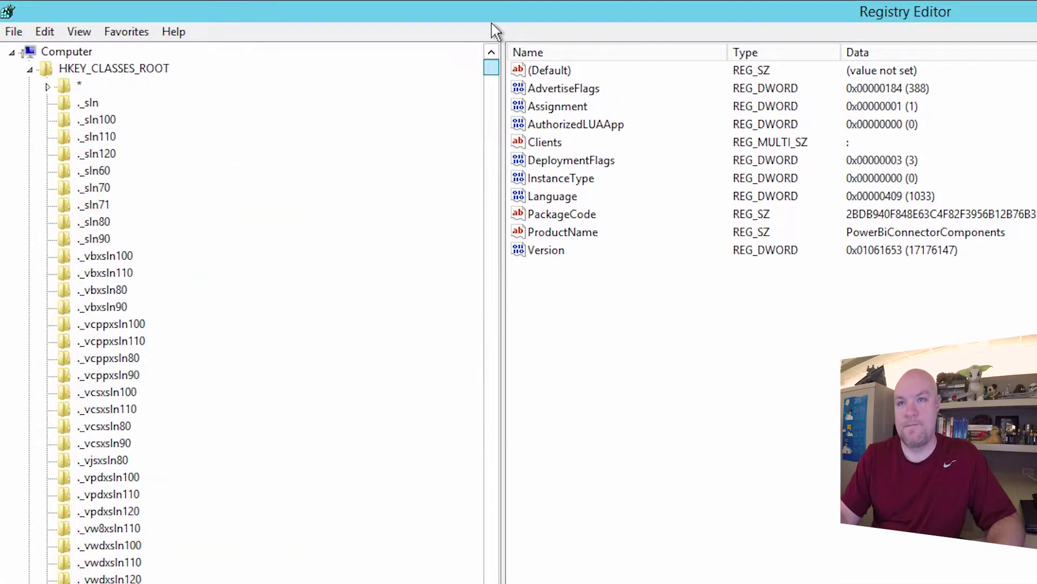
left_click(60, 54)
key("ctrl+f")
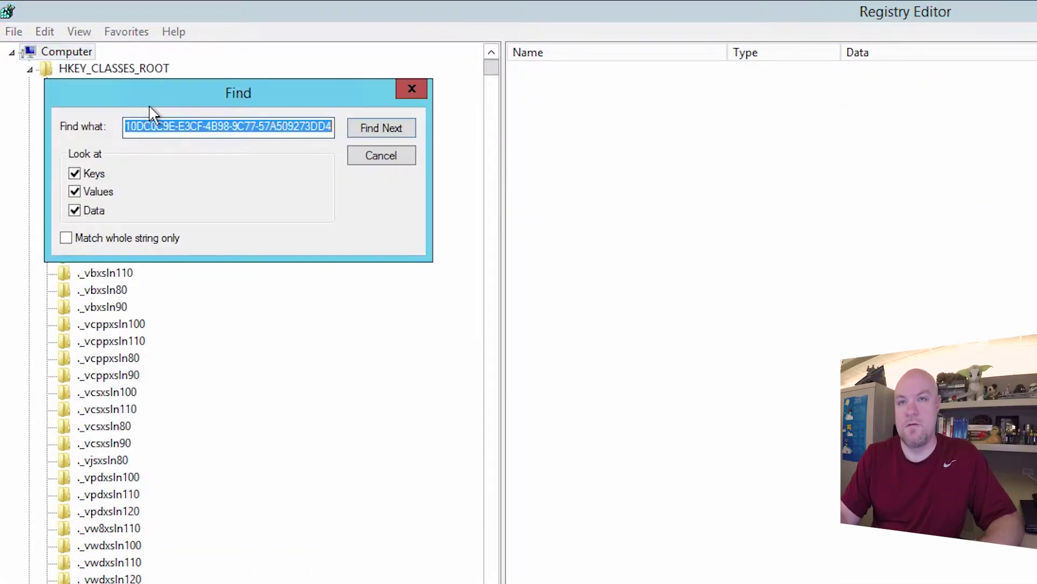
key("ctrl+v")
left_click(390, 136)
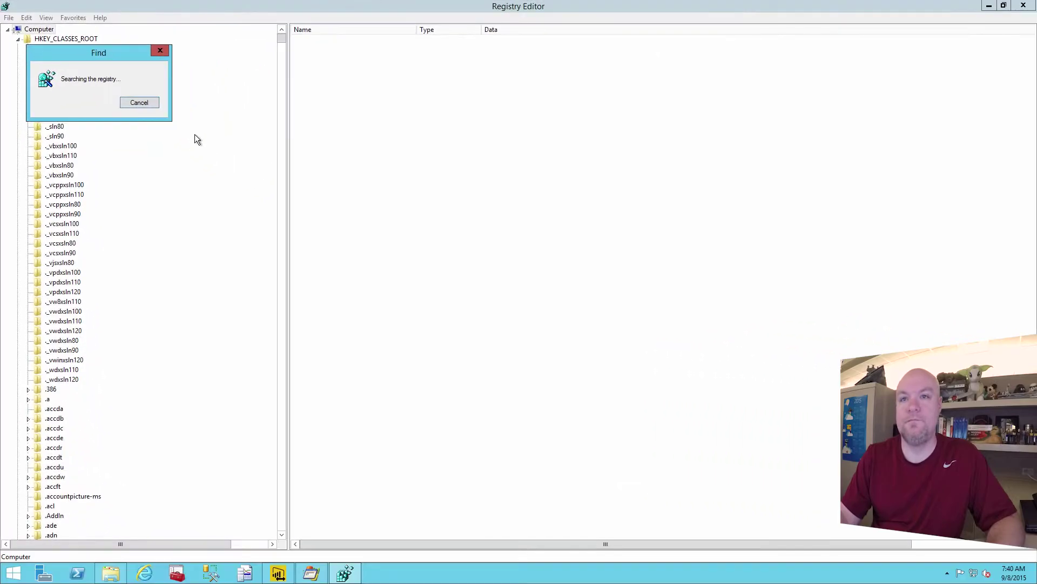
key("ctrl+f")
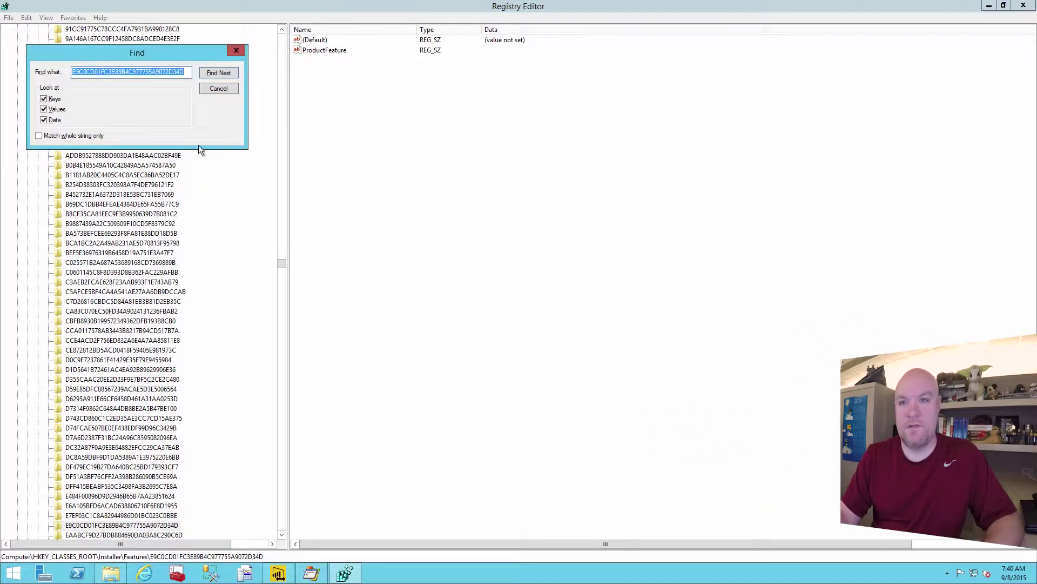
left_click(231, 74)
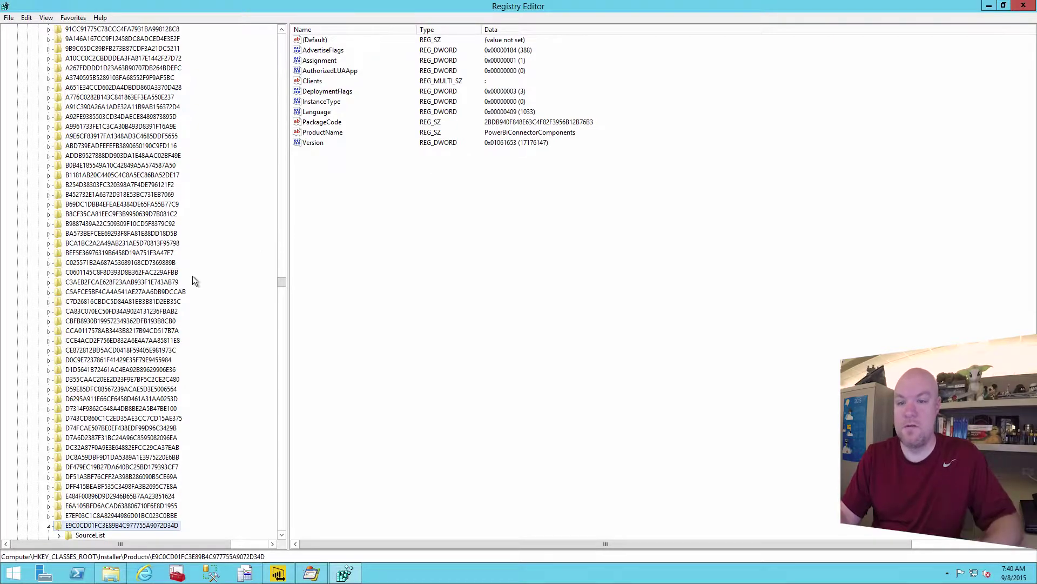
key("ctrl+f")
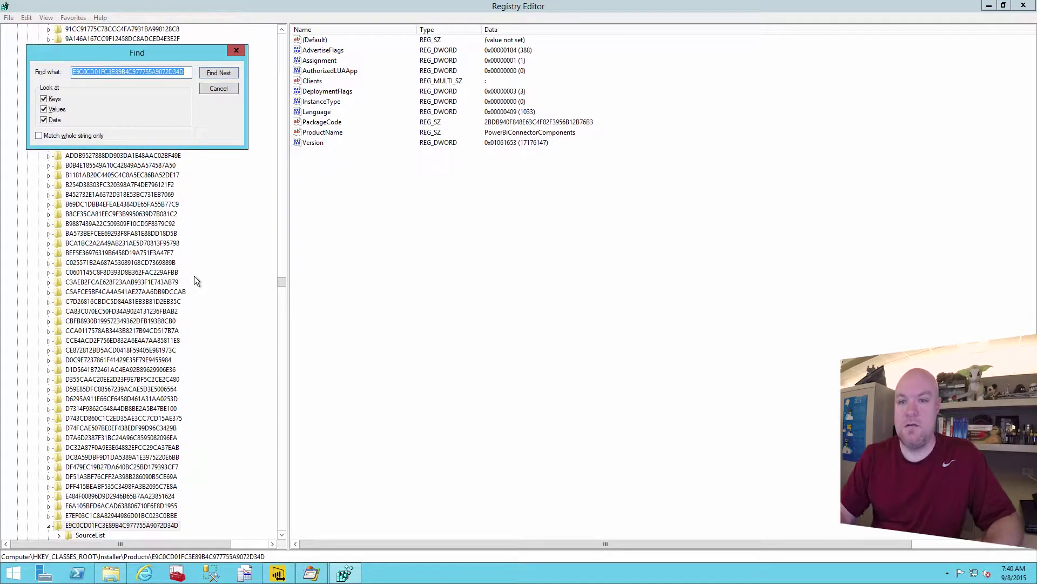
key("Return")
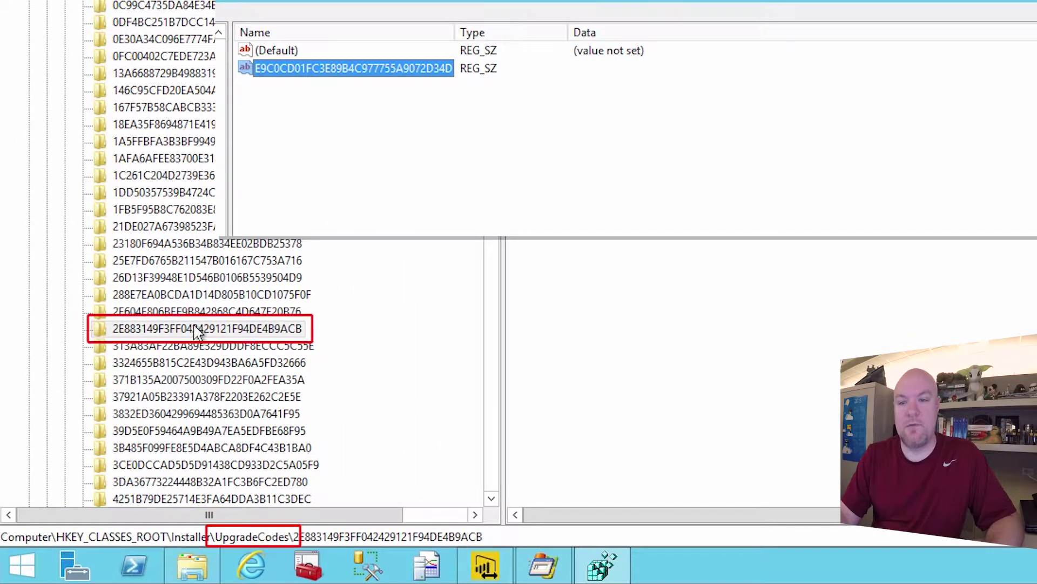
- Copy the key name of UpgradeCodes\2E883149F3FF042429121F94DE4B9ACB
left_click(161, 330)
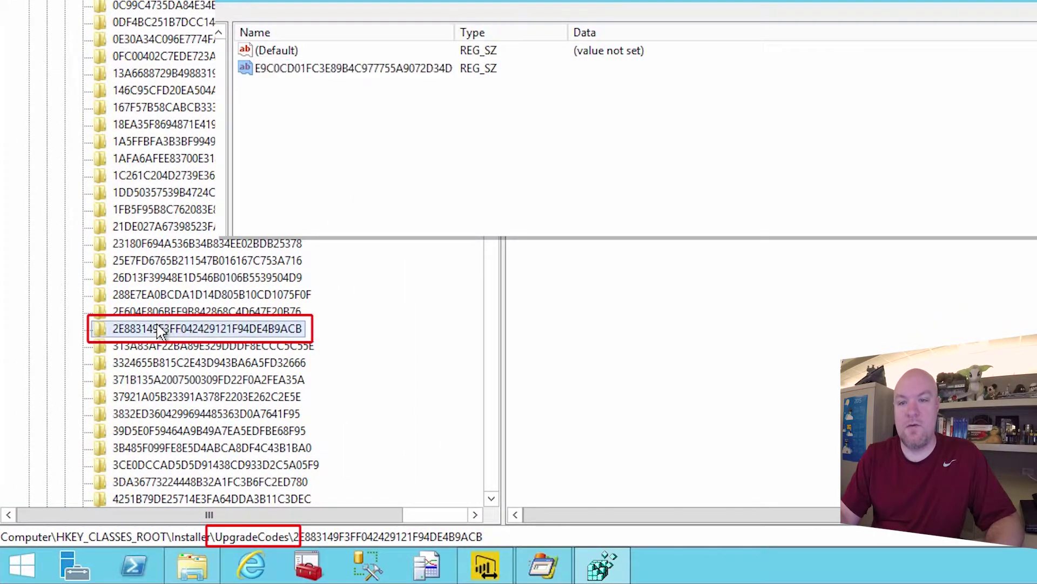
right_click(185, 332)
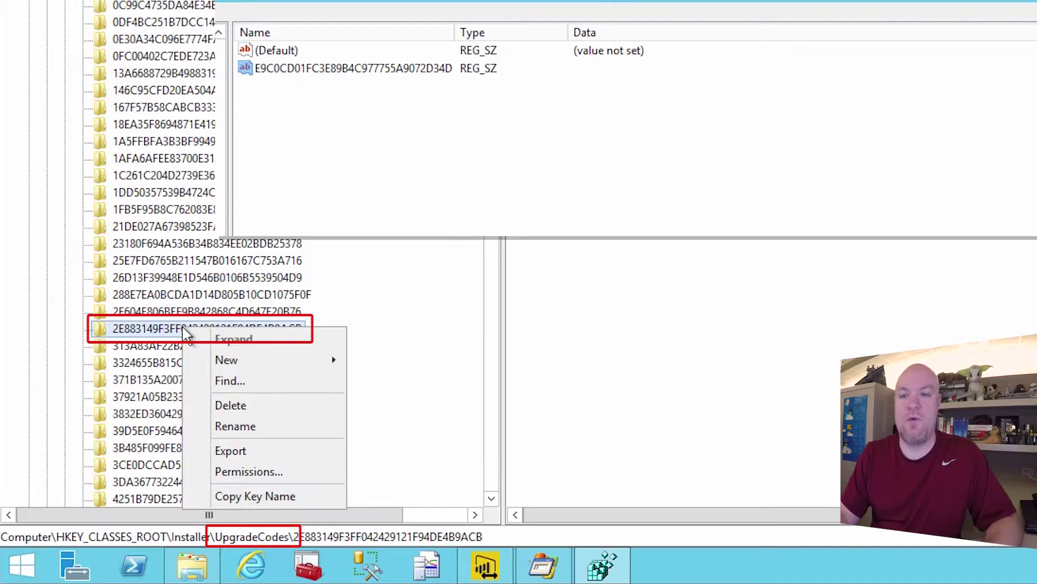
left_click(267, 493)
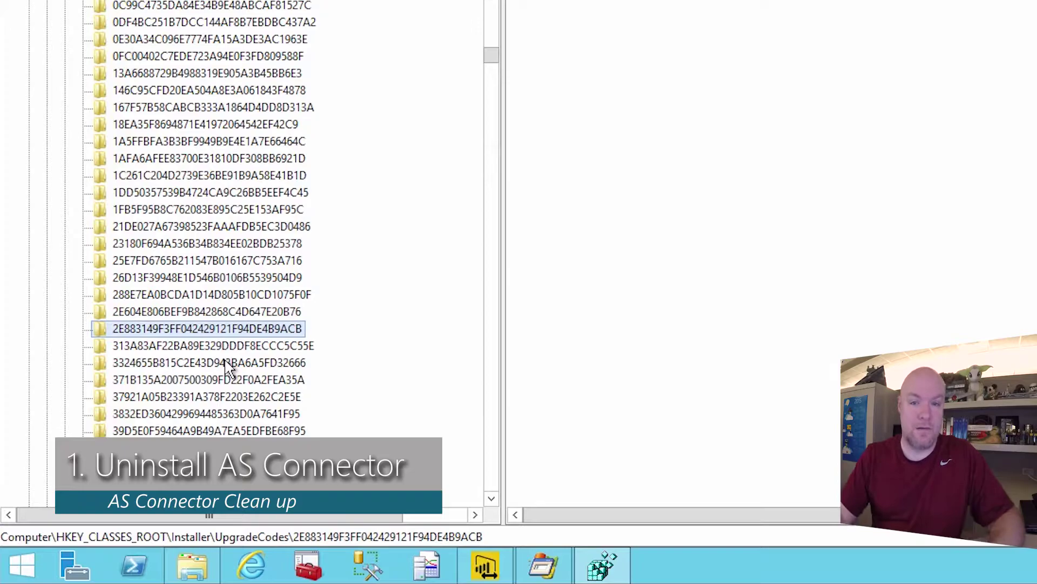
- In Control Panel's installed programs, start uninstalling Power BI Analysis Services Connector
right_click(22, 564)
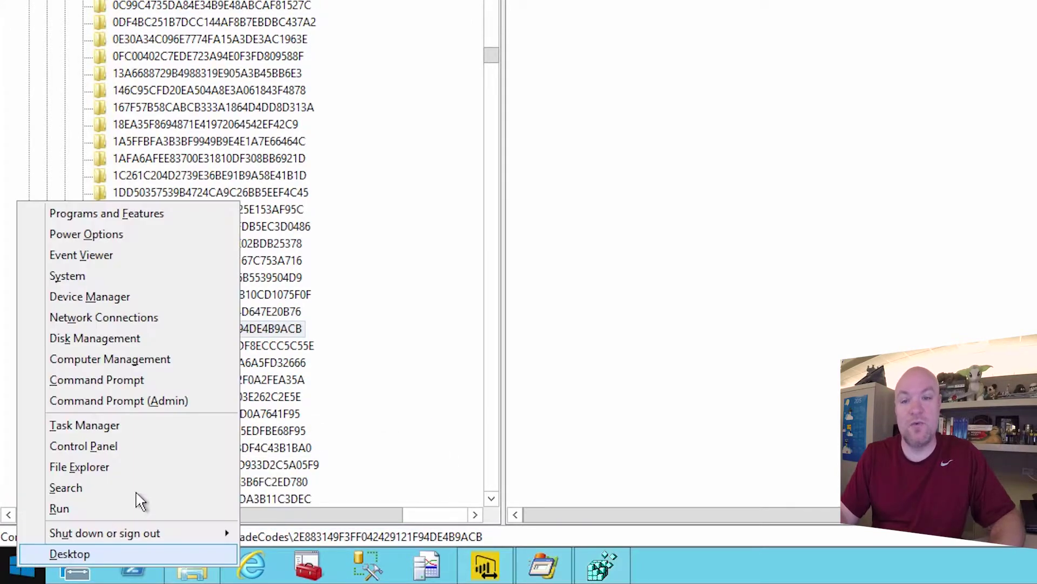
left_click(132, 452)
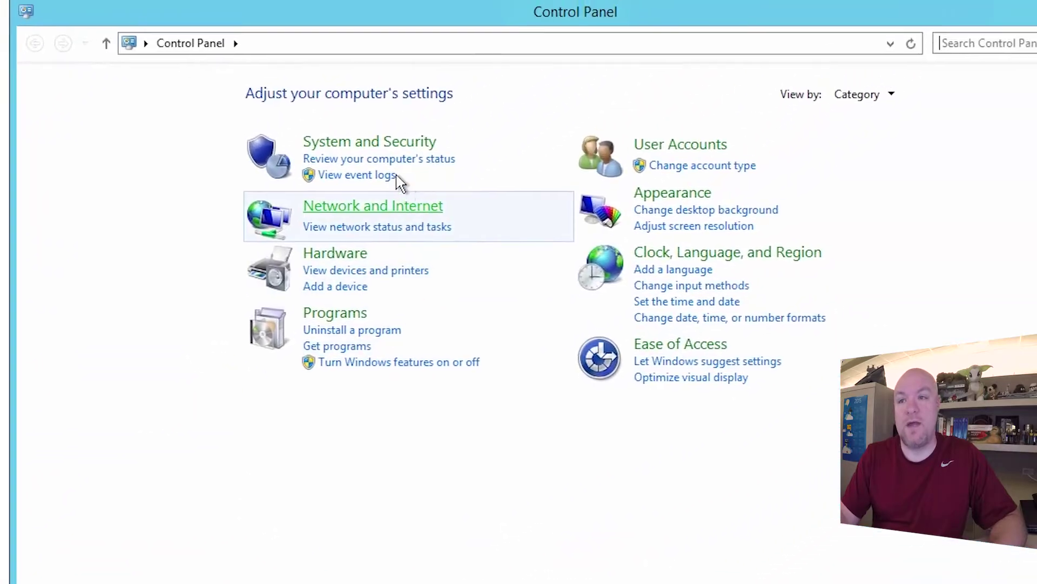
left_click(349, 335)
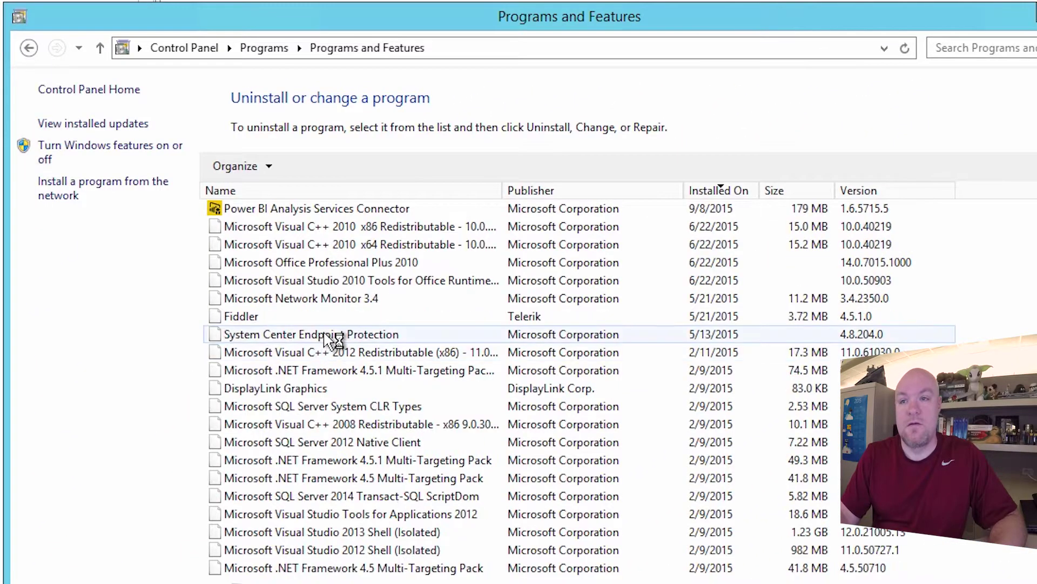
left_click(327, 212)
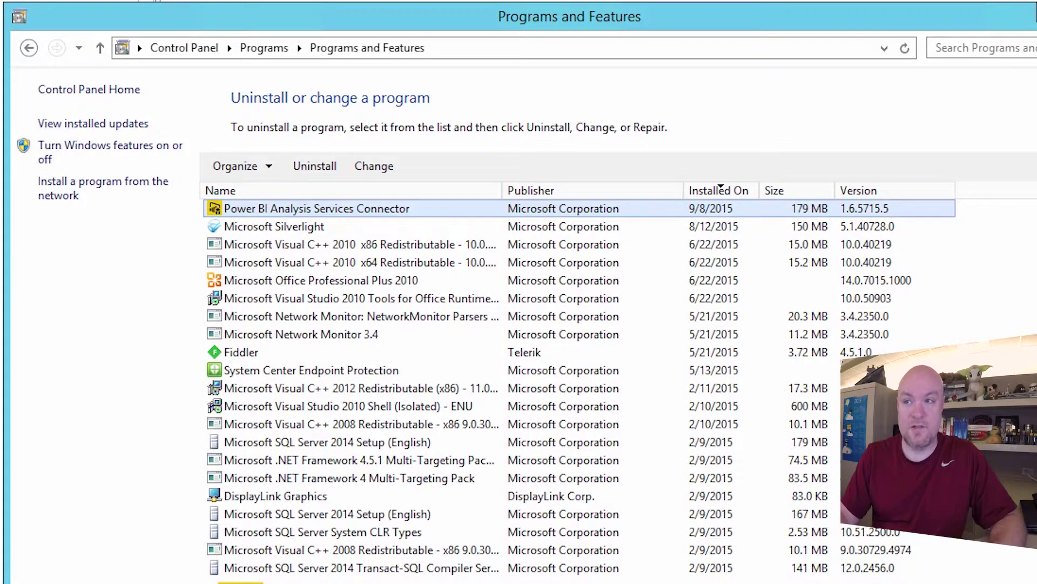
right_click(408, 206)
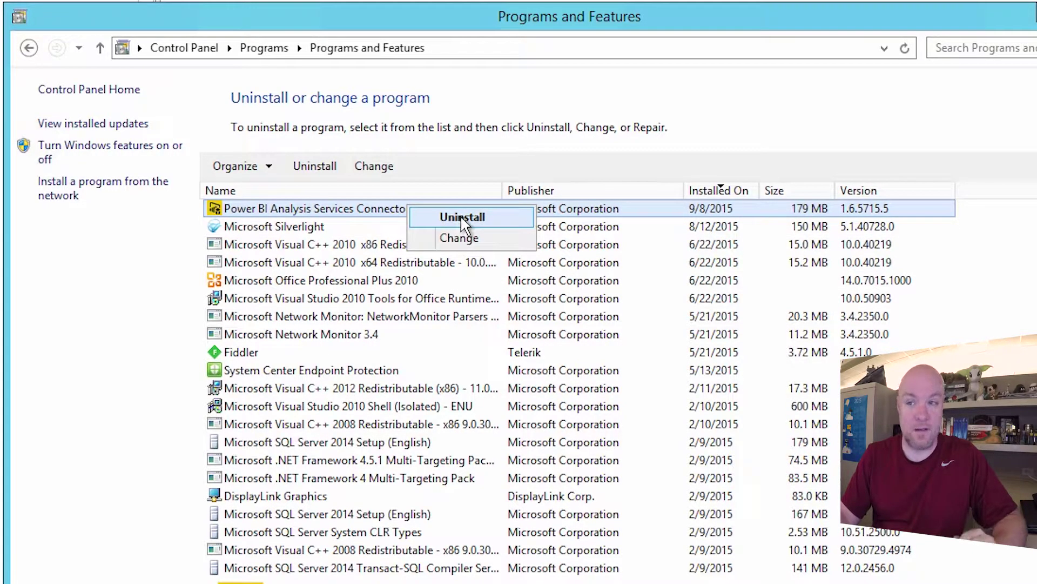
left_click(627, 28)
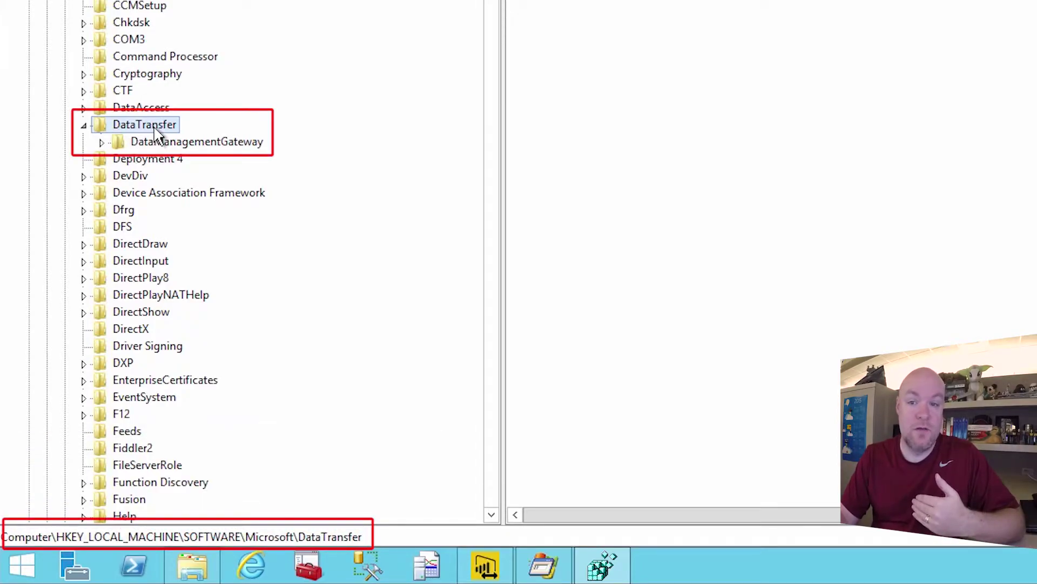
- Check DataManagementGateway's values, then select its parent HKLM\SOFTWARE\Microsoft\DataTransfer key
left_click(170, 143)
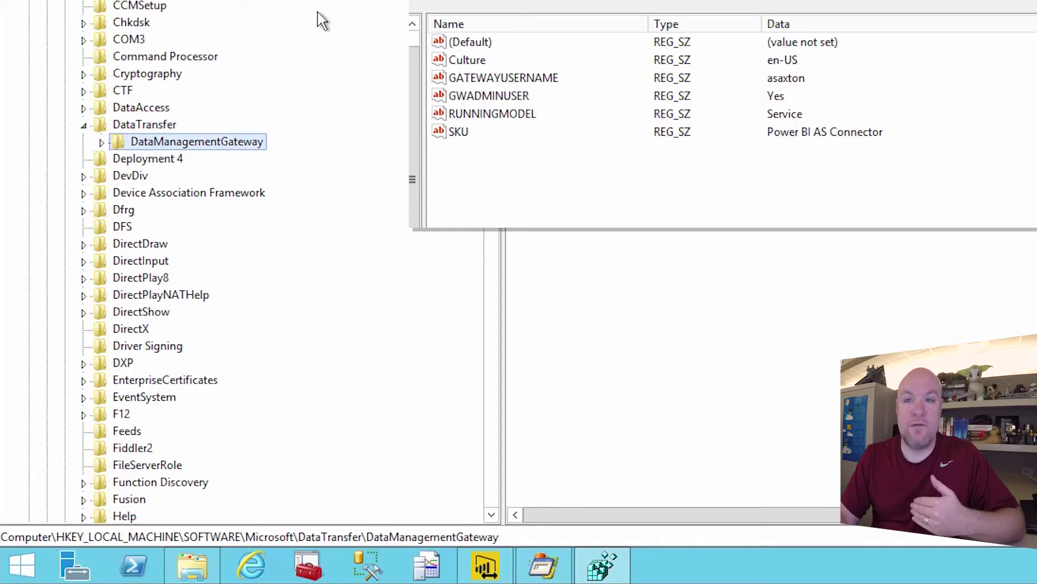
left_click(152, 128)
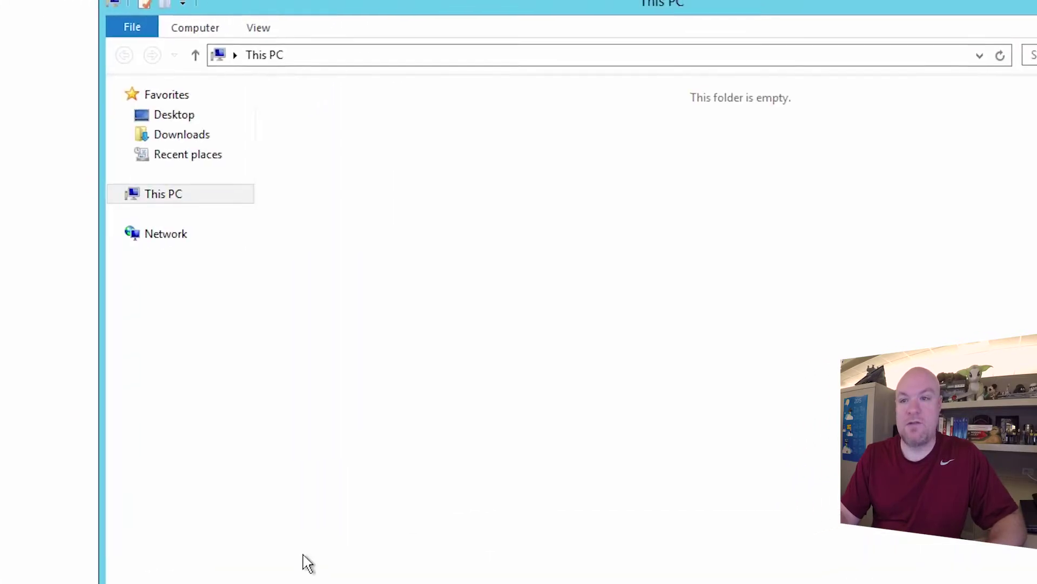
- Go to C:\Program Files and flag the Microsoft Data Management Gateway and Power BI Analysis Services Connector folders
double_click(542, 308)
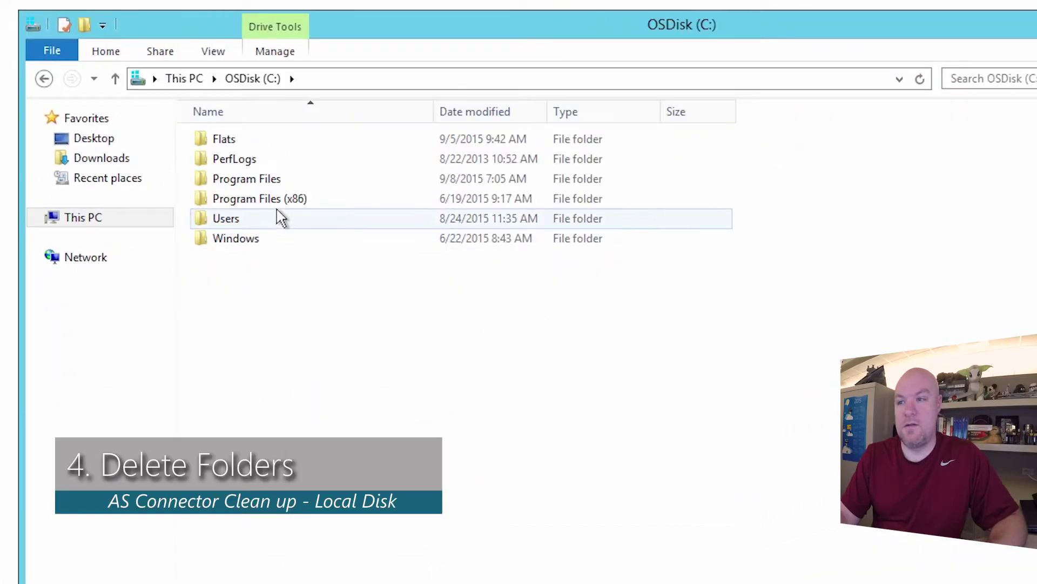
double_click(278, 180)
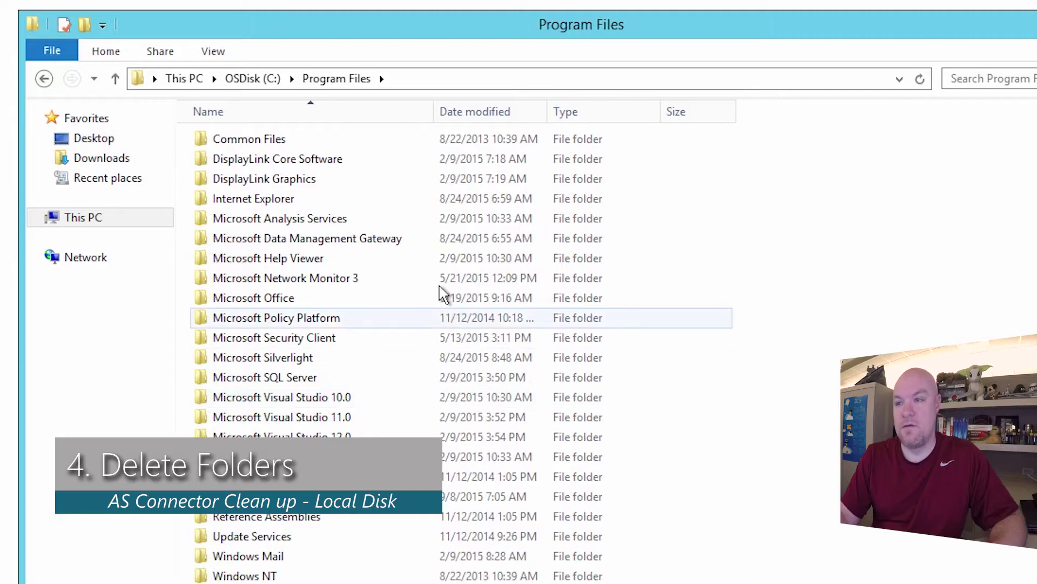
left_click(232, 239)
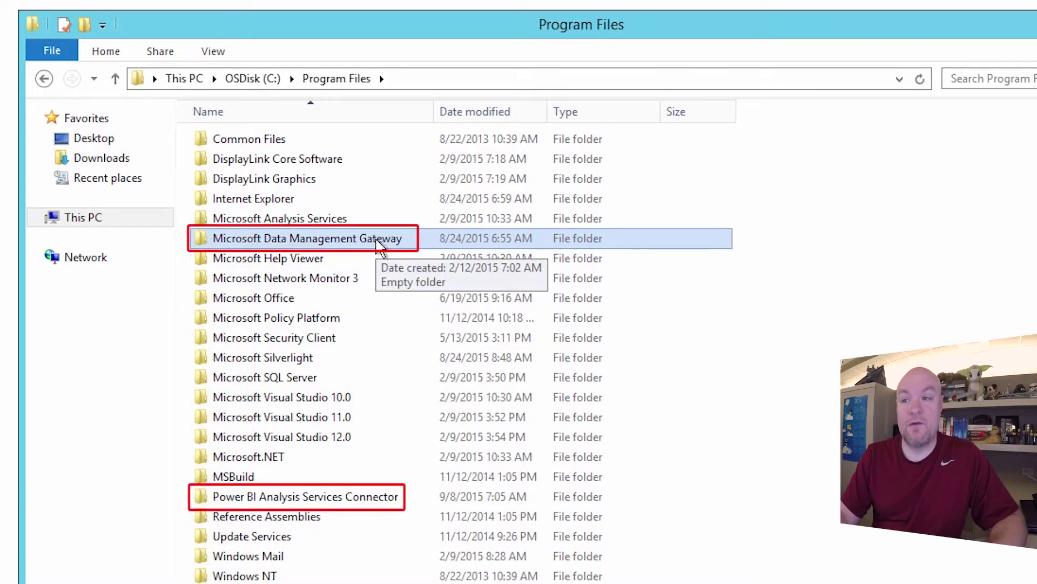
left_click(241, 497)
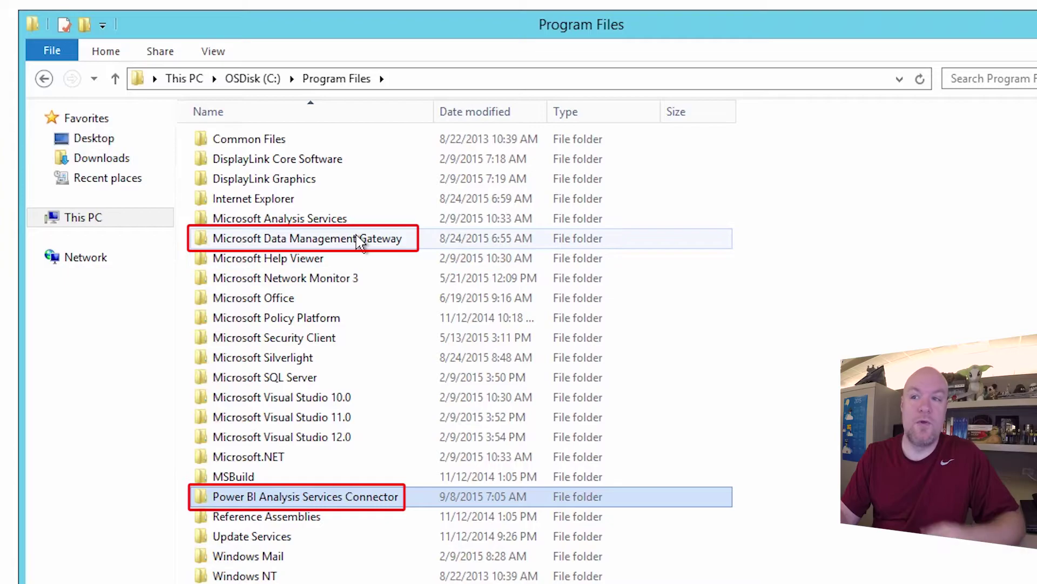
mouse_move(365, 240)
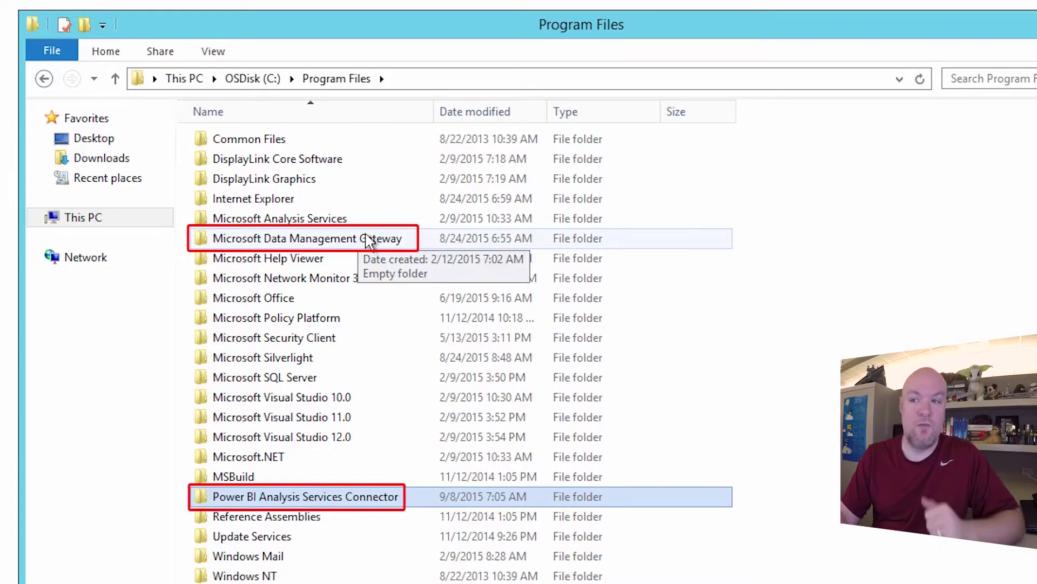